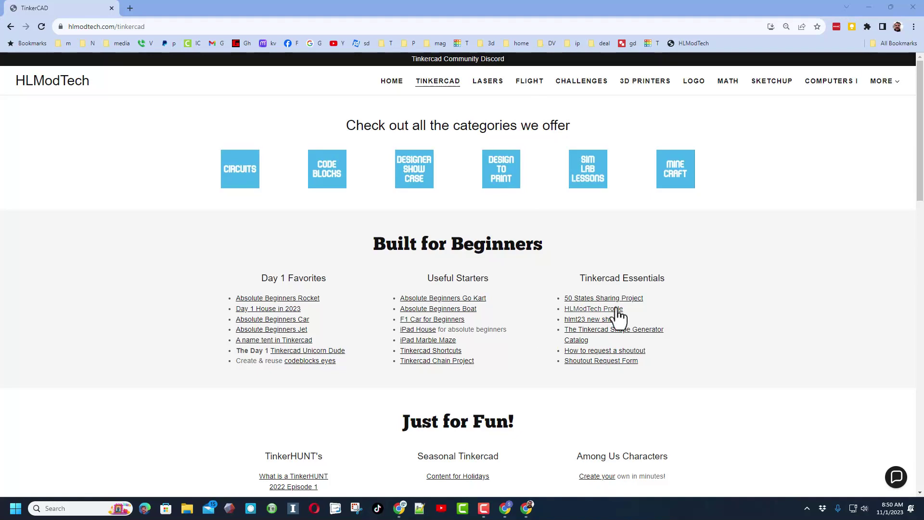
Open the HLModTech Tinkercad profile, close the maintenance notice, and open the Tinkercad Logo design
{"action": "left_click", "coordinate": [594, 310]}
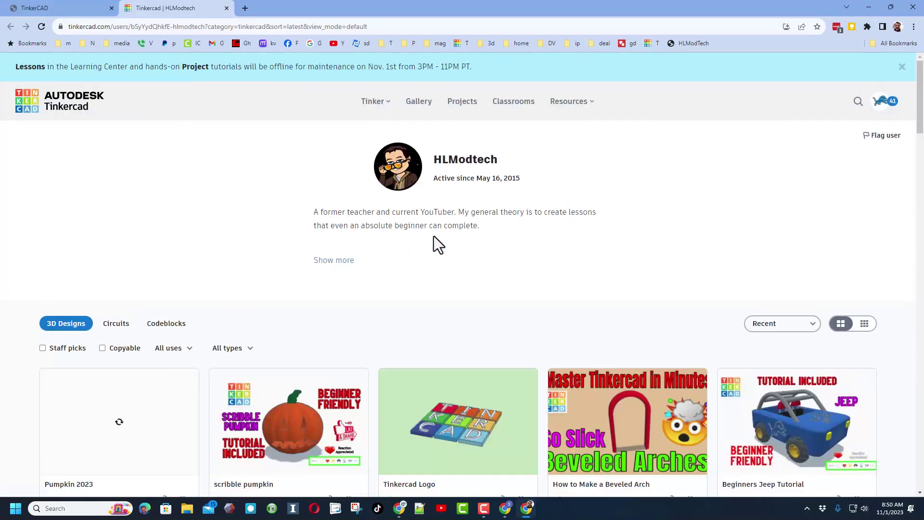
{"action": "left_click", "coordinate": [901, 66]}
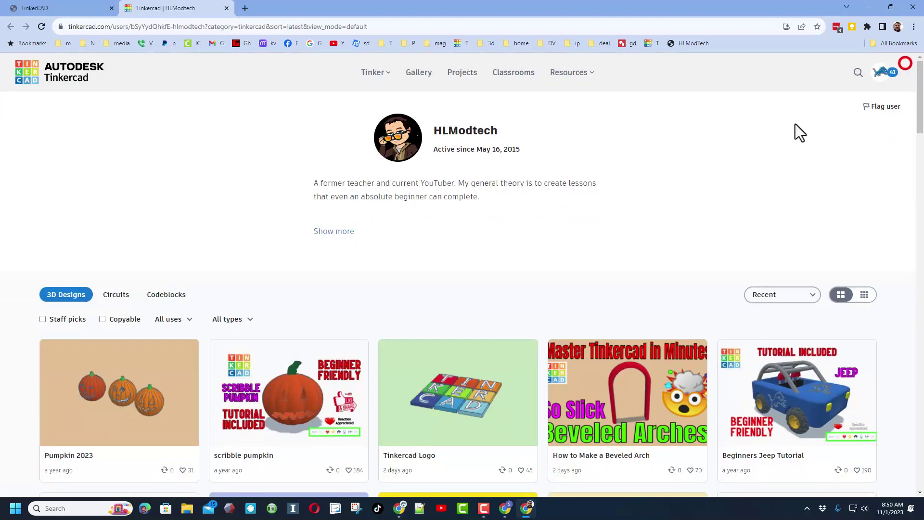
{"action": "scroll", "coordinate": [270, 231], "scroll_direction": "down", "scroll_amount": 4}
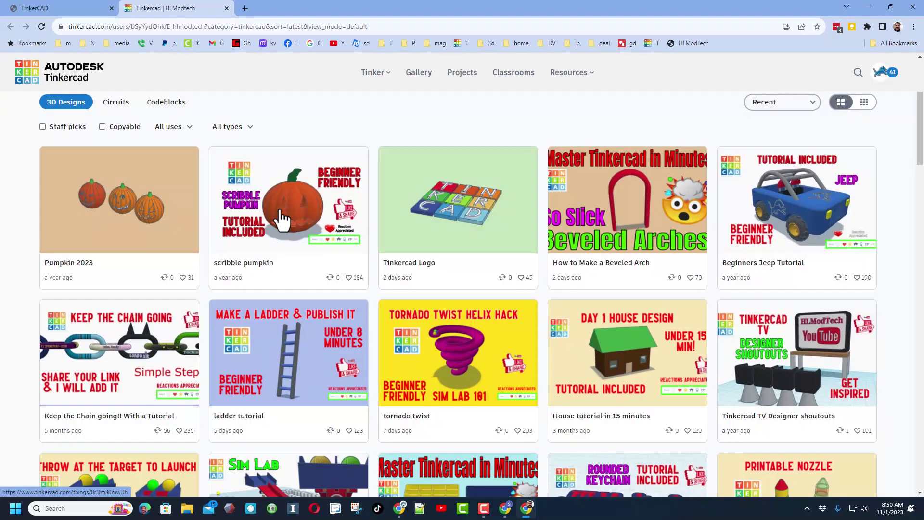
{"action": "left_click", "coordinate": [461, 226]}
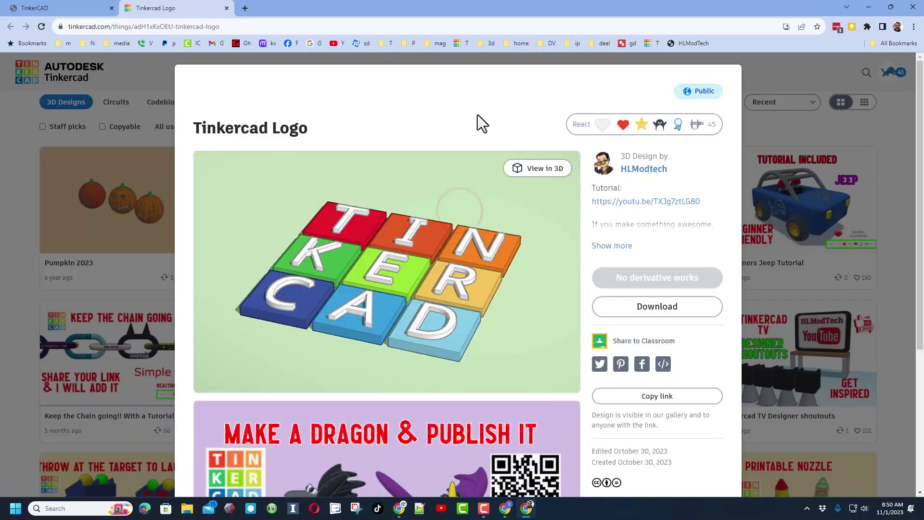
Scroll through the Tinkercad Logo page to view its tutorial link, lesson tags and dragon promo
{"action": "scroll", "coordinate": [535, 169], "scroll_direction": "down", "scroll_amount": 1}
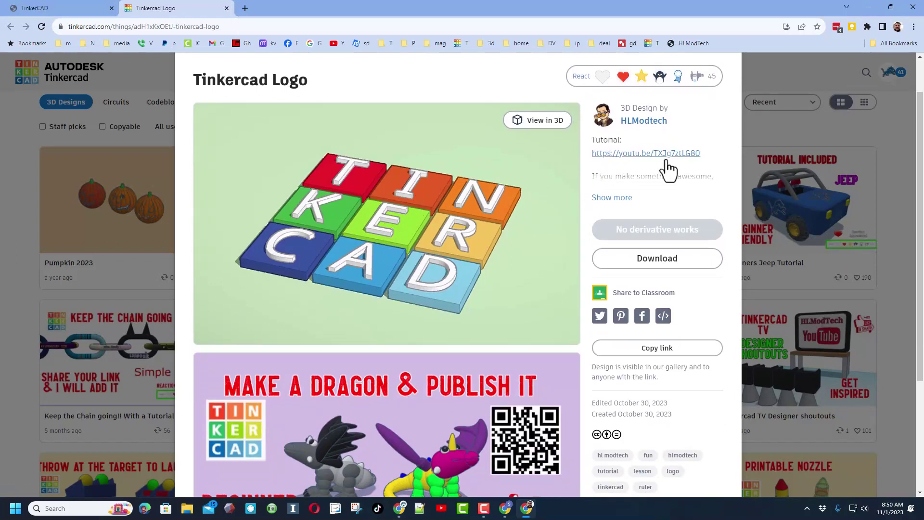
{"action": "scroll", "coordinate": [477, 274], "scroll_direction": "down", "scroll_amount": 4}
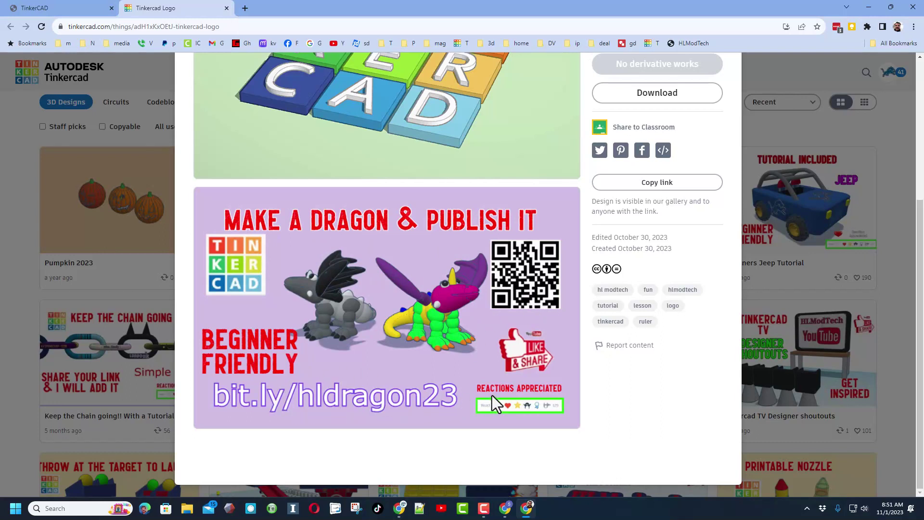
{"action": "scroll", "coordinate": [510, 351], "scroll_direction": "up", "scroll_amount": 2}
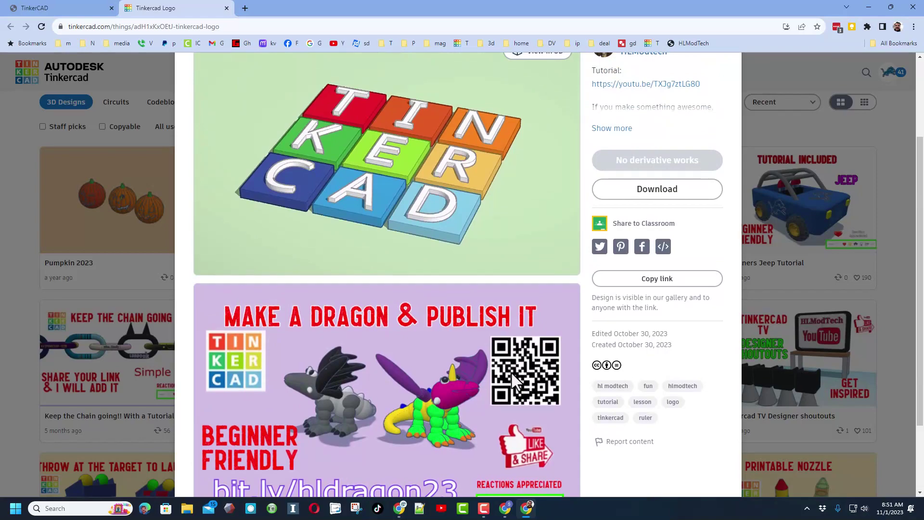
Launch LightBurn from the desktop and draw a QR code square near the canvas centre
{"action": "key", "text": "super+d"}
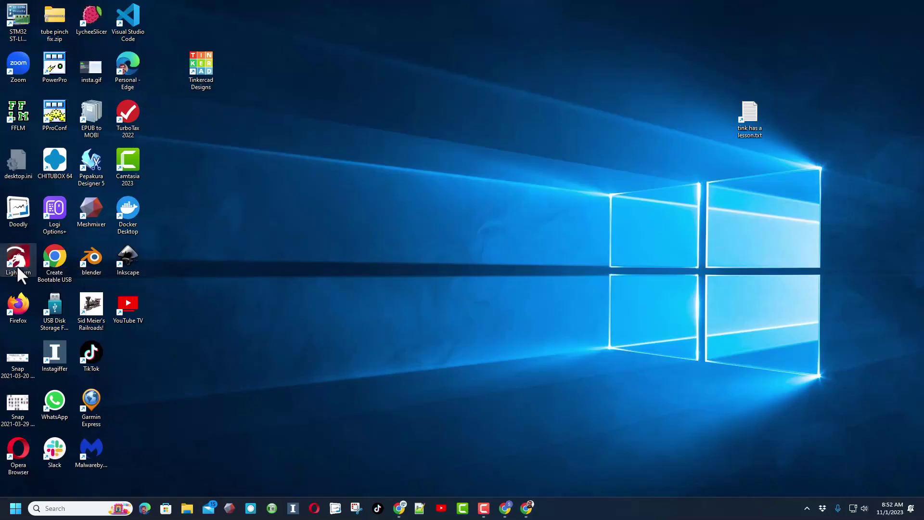
{"action": "double_click", "coordinate": [17, 267]}
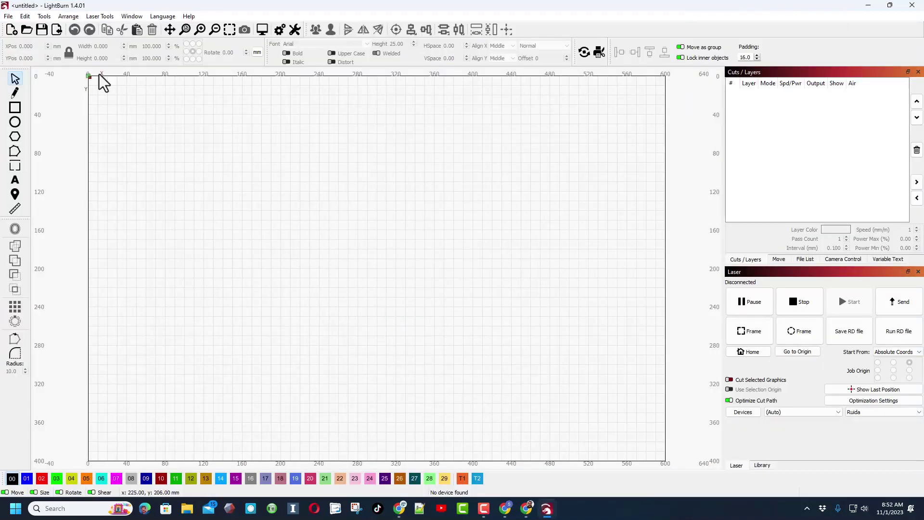
{"action": "left_click", "coordinate": [43, 17]}
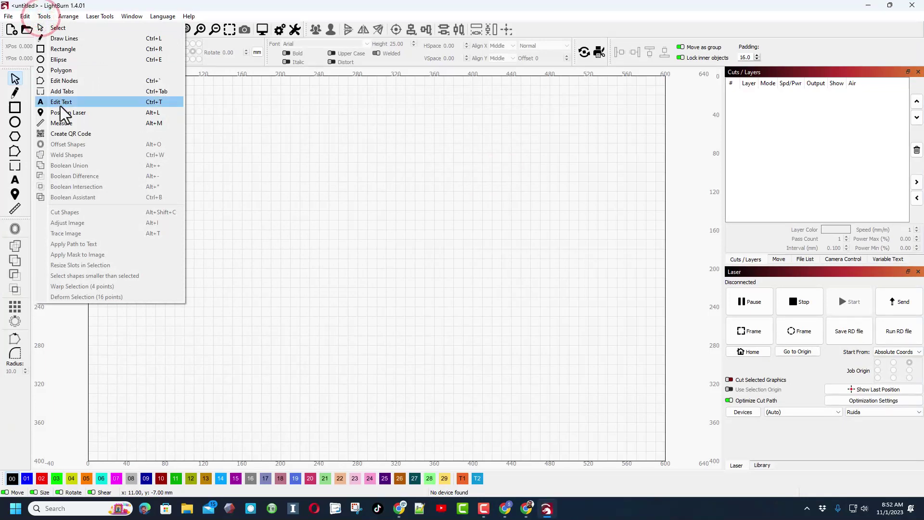
{"action": "left_click", "coordinate": [63, 136]}
{"action": "left_click_drag", "start_coordinate": [273, 190], "coordinate": [392, 305]}
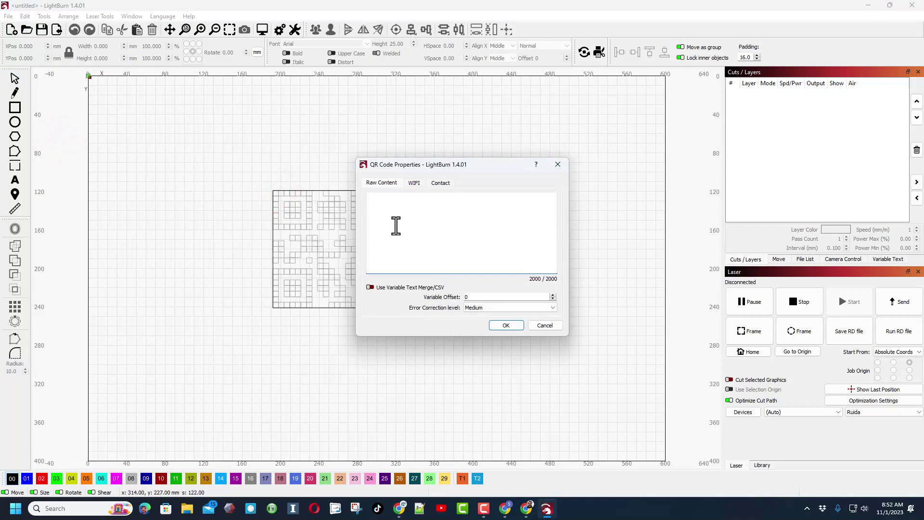
Copy the hlmodtech.com/tinkercad page address from the browser's address bar
{"action": "key", "text": "alt+Tab"}
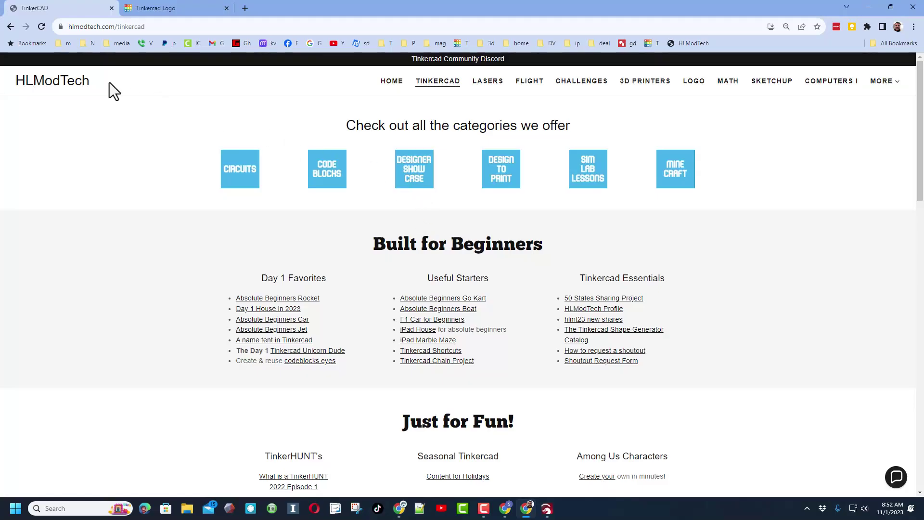
{"action": "left_click", "coordinate": [176, 27]}
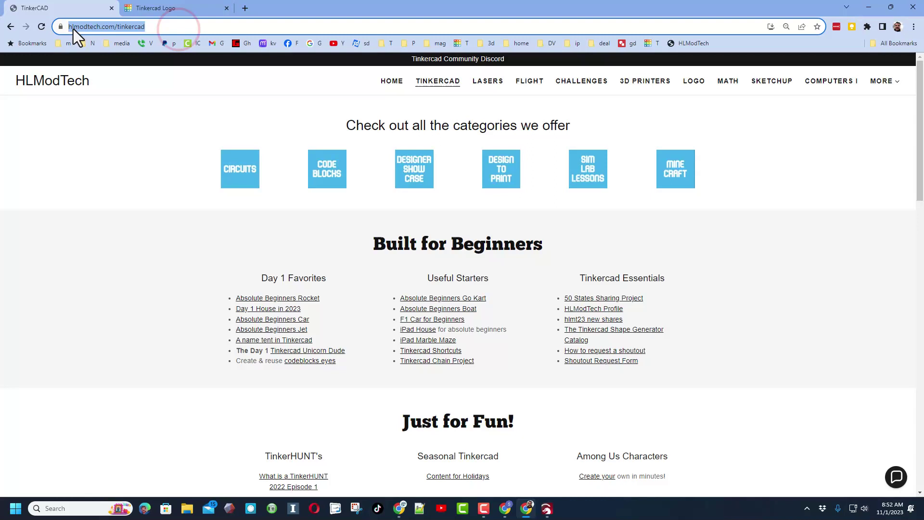
{"action": "right_click", "coordinate": [126, 28]}
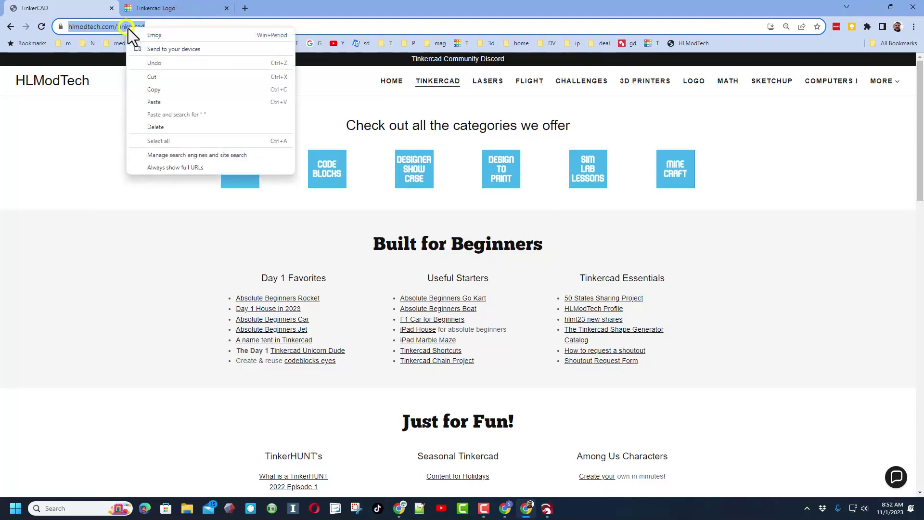
{"action": "left_click", "coordinate": [160, 94]}
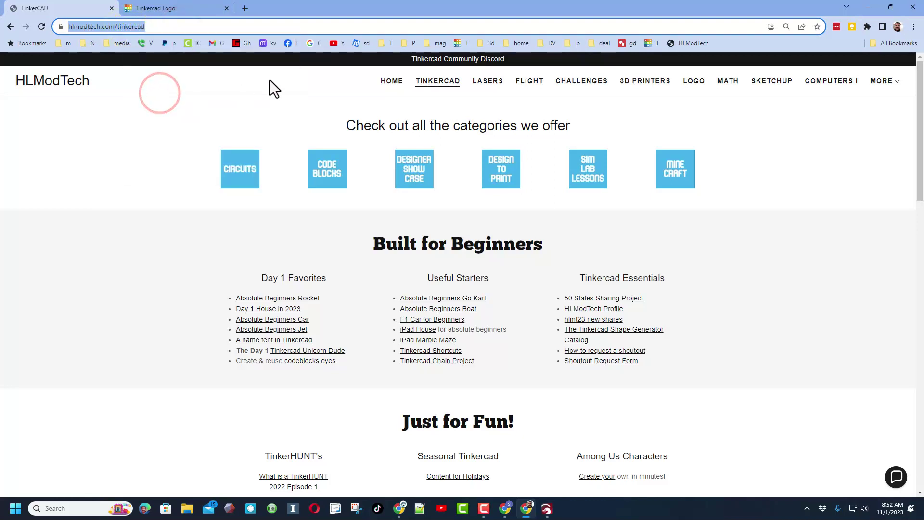
{"action": "left_click", "coordinate": [547, 509]}
{"action": "right_click", "coordinate": [407, 227]}
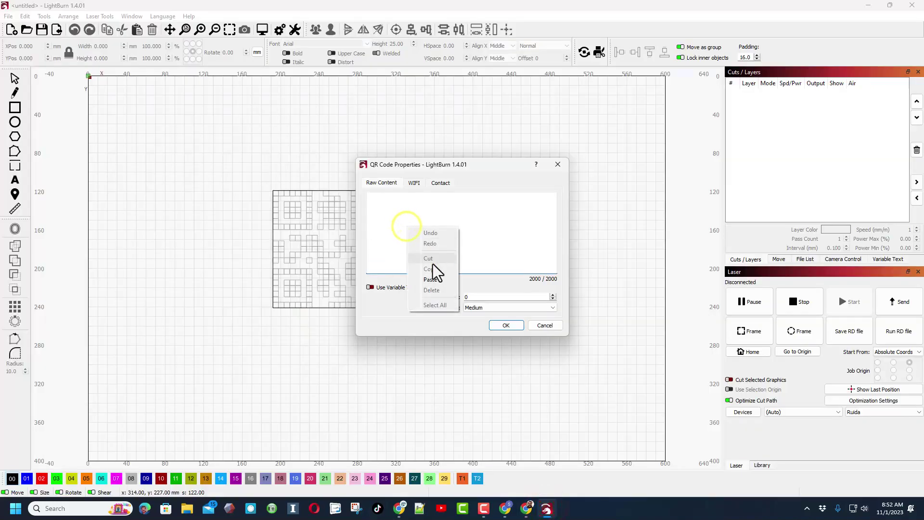
{"action": "left_click", "coordinate": [431, 279]}
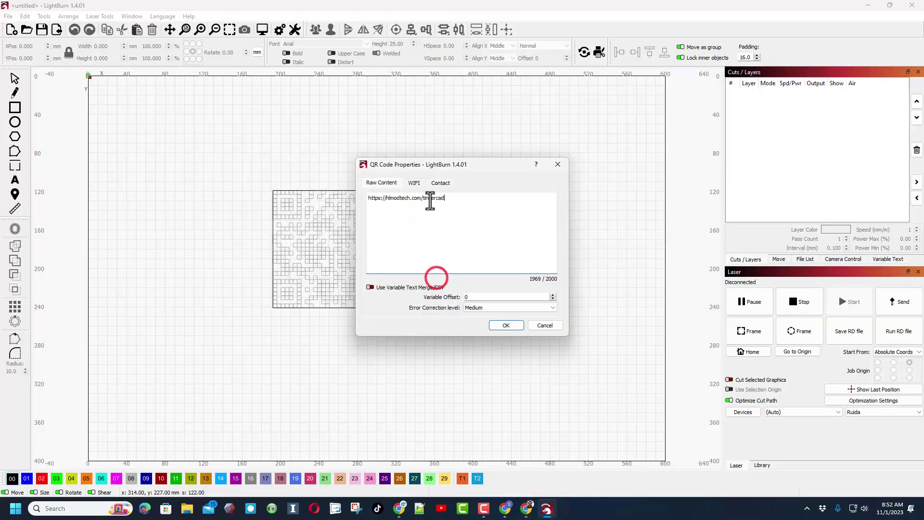
{"action": "left_click", "coordinate": [506, 326]}
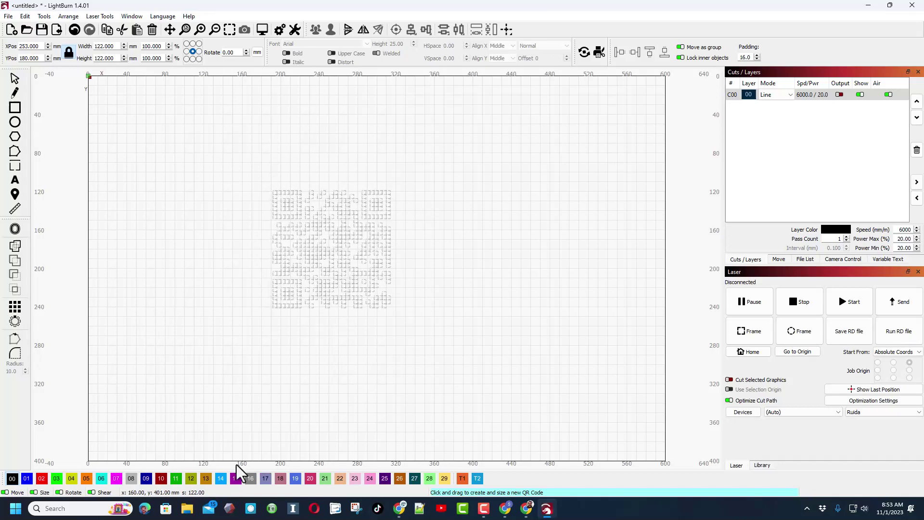
{"action": "left_click", "coordinate": [205, 478]}
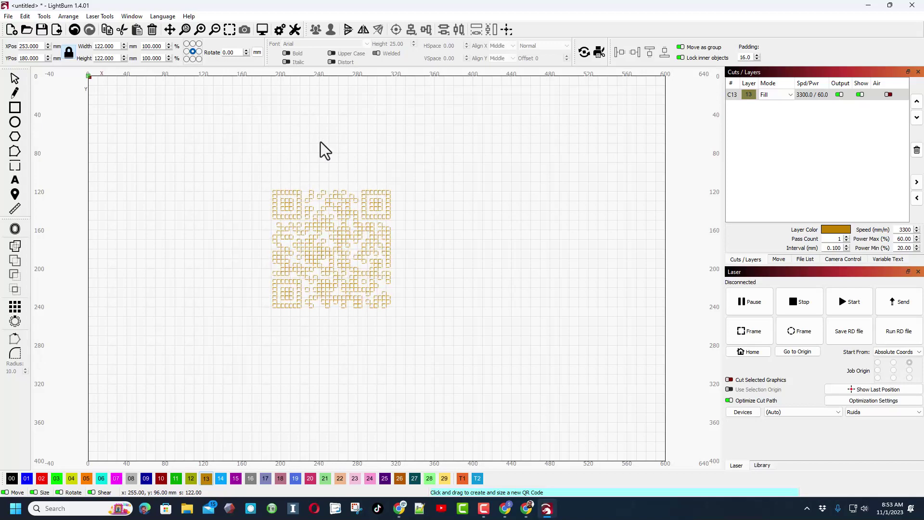
{"action": "left_click", "coordinate": [262, 29]}
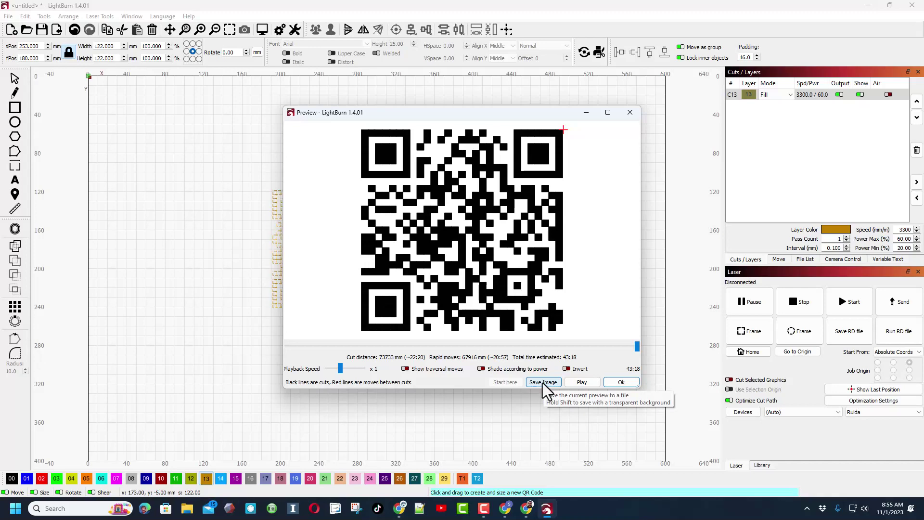
Save the QR preview as hltinkweb.png in Downloads and close the preview window
{"action": "left_click", "coordinate": [544, 382]}
{"action": "left_click", "coordinate": [544, 382]}
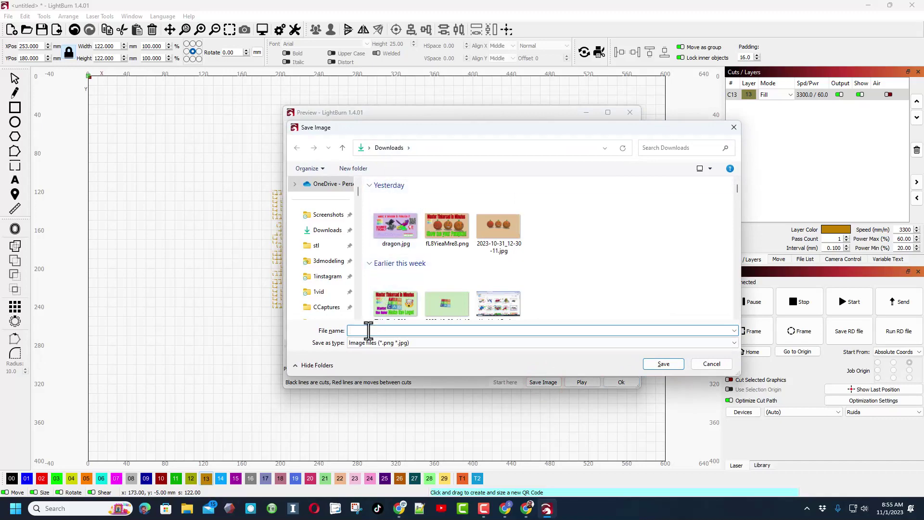
{"action": "type", "text": "hl"}
{"action": "type", "text": "tin"}
{"action": "type", "text": "kve"}
{"action": "key", "text": "Return"}
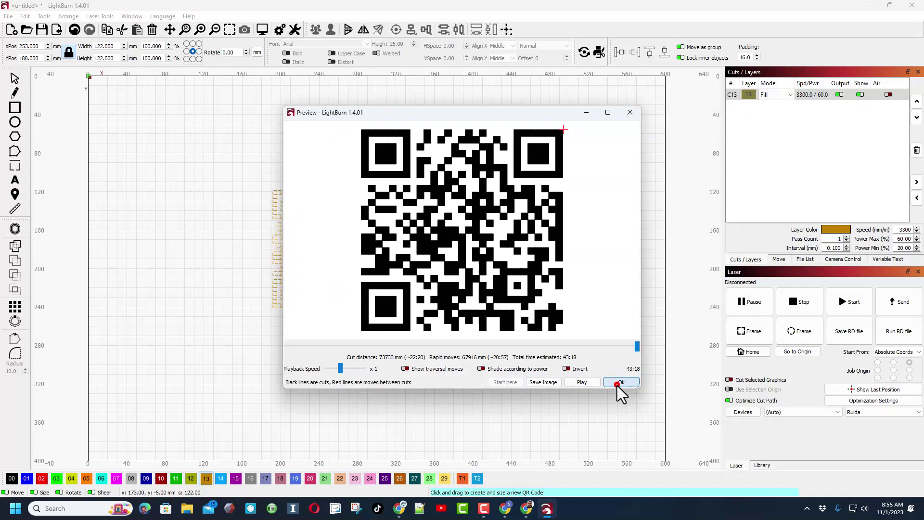
{"action": "left_click", "coordinate": [619, 383]}
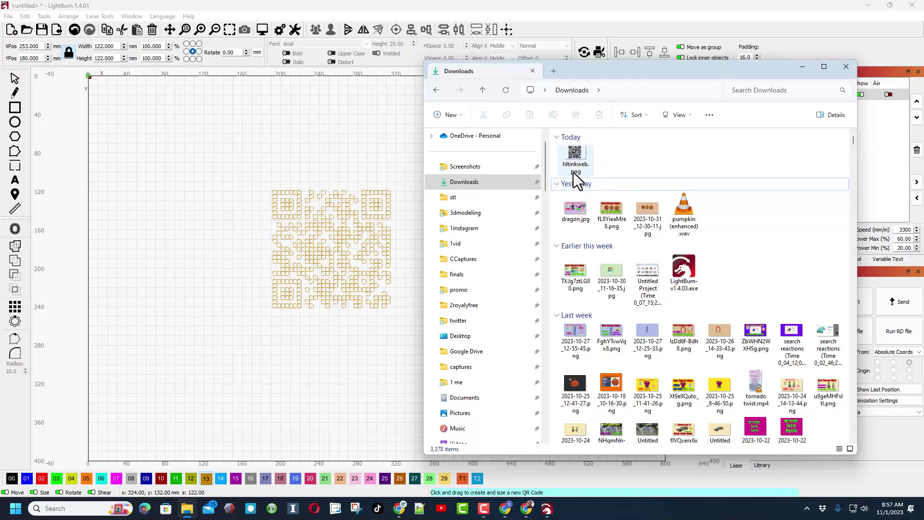
Open hltinkweb.png from Downloads in the Photos viewer
{"action": "left_click", "coordinate": [578, 163]}
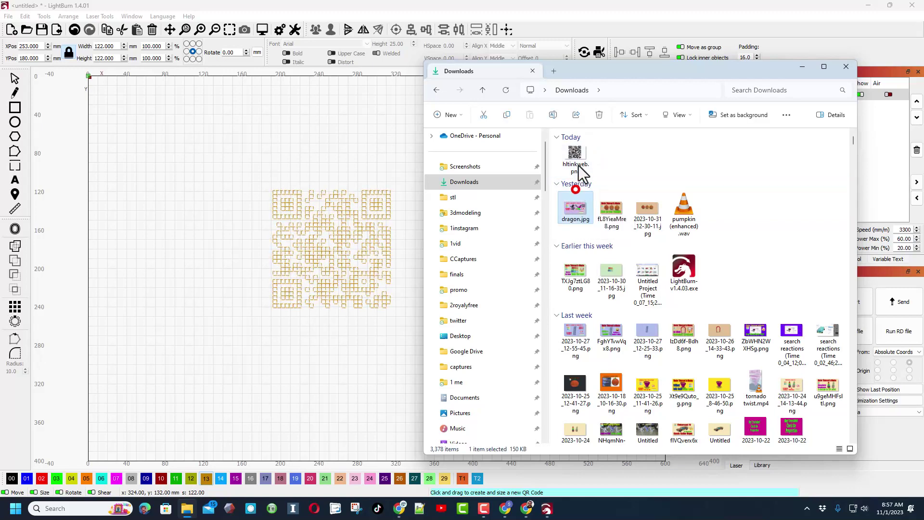
{"action": "double_click", "coordinate": [578, 156]}
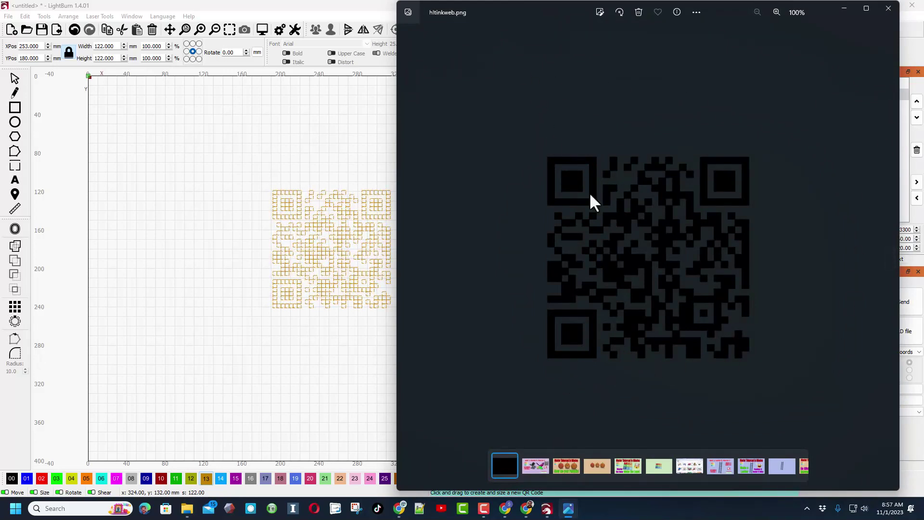
Switch Photos to the dragon.jpg poster with its QR code
{"action": "left_click", "coordinate": [533, 464]}
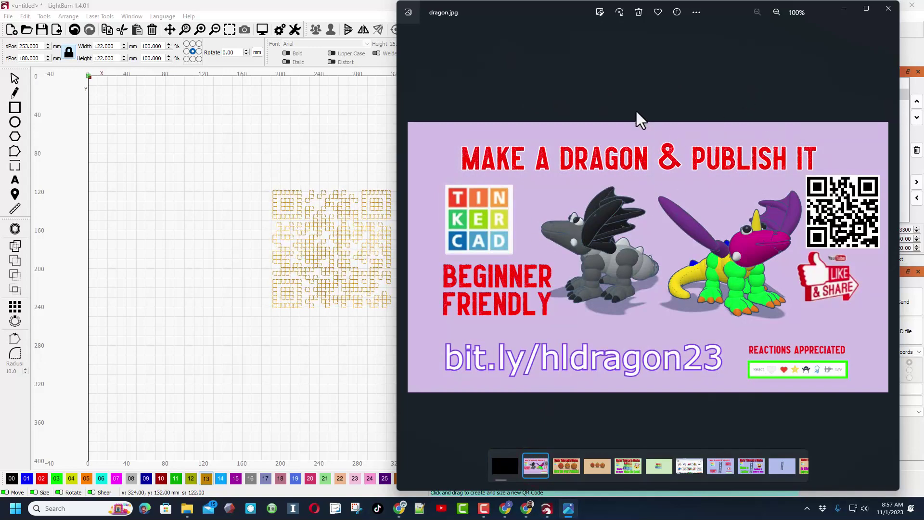
Reopen the QR preview and save it again as hltinkwebwt.png in Downloads
{"action": "left_click", "coordinate": [546, 510]}
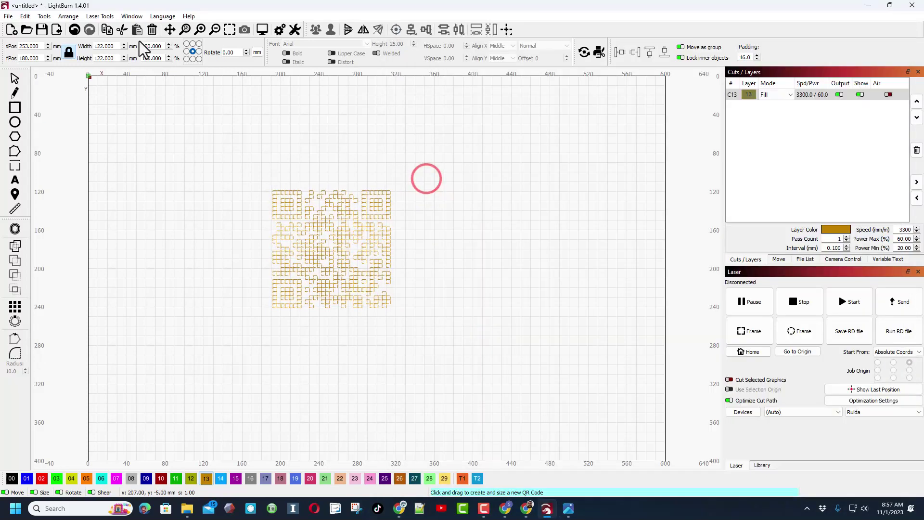
{"action": "left_click", "coordinate": [260, 31]}
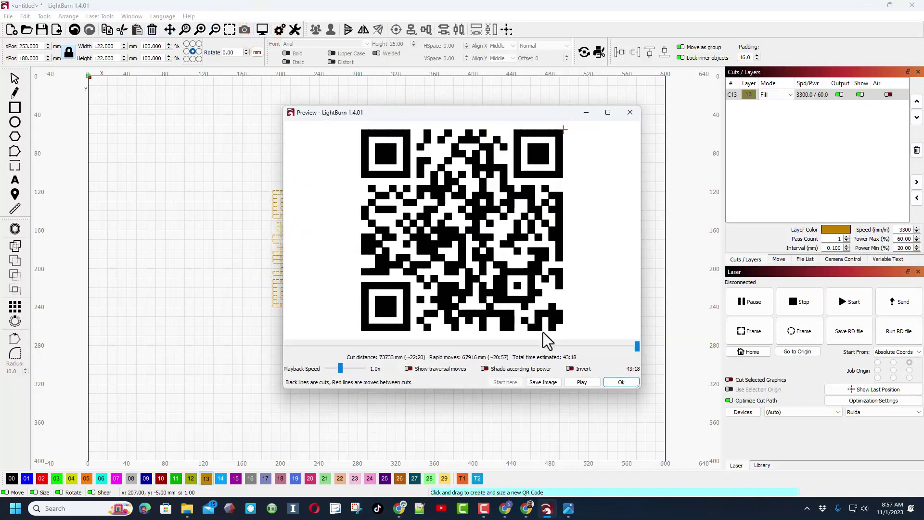
{"action": "left_click", "coordinate": [550, 383]}
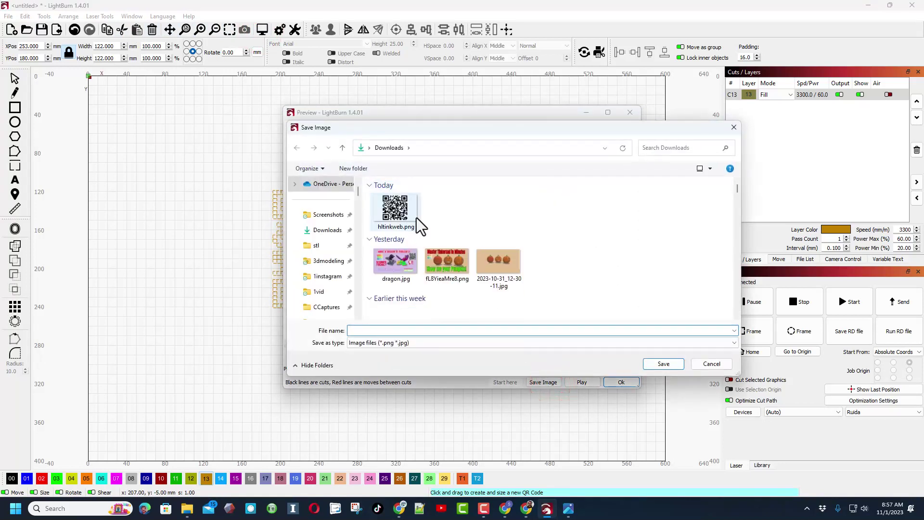
{"action": "left_click", "coordinate": [386, 229]}
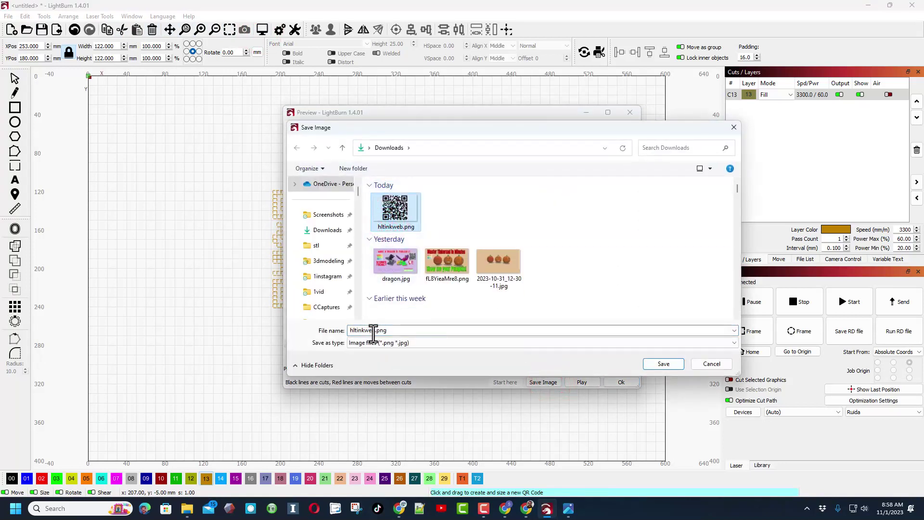
{"action": "double_click", "coordinate": [374, 330]}
{"action": "left_click", "coordinate": [378, 331]}
{"action": "type", "text": "wt"}
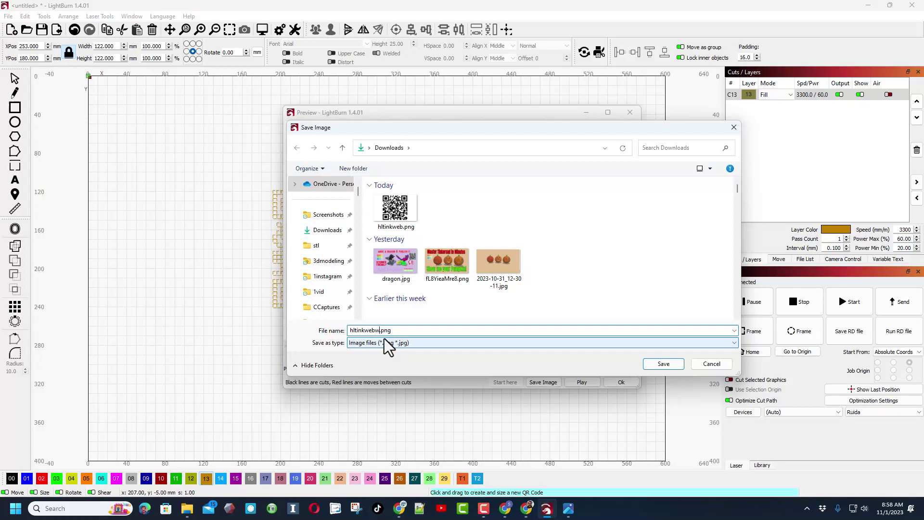
{"action": "left_click", "coordinate": [669, 365]}
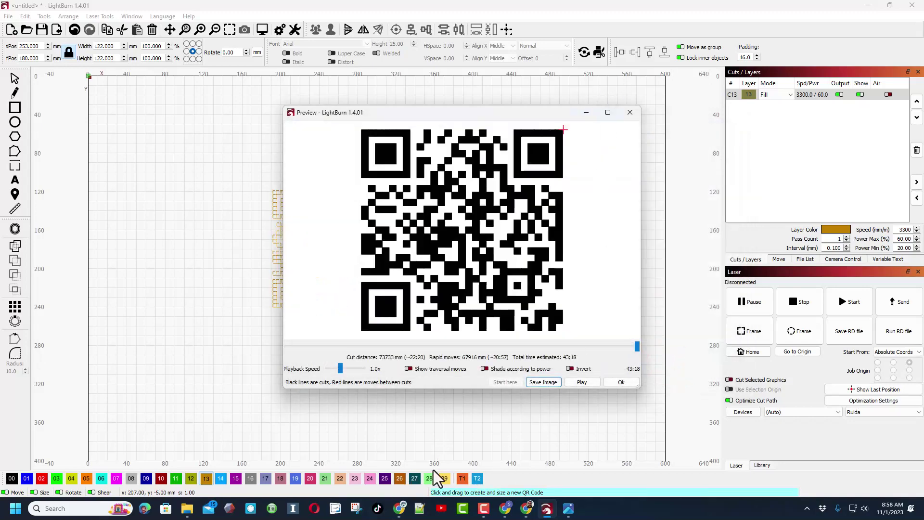
Open hltinkwebwt.png from the Downloads folder to view the white-background QR code
{"action": "left_click", "coordinate": [187, 508]}
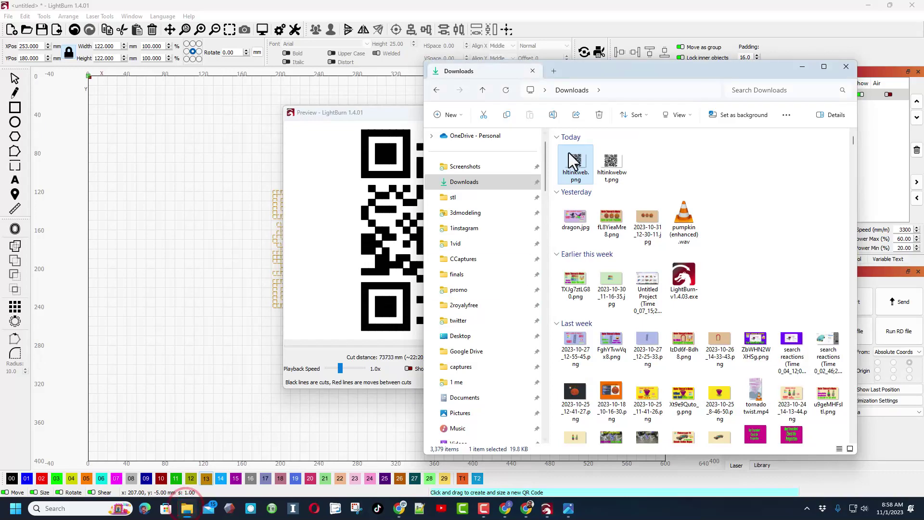
{"action": "left_click", "coordinate": [576, 192]}
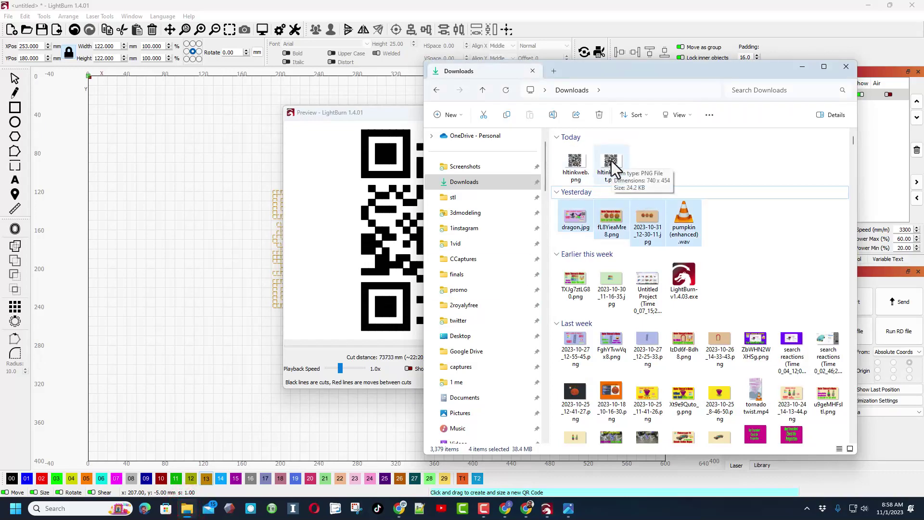
{"action": "double_click", "coordinate": [611, 162]}
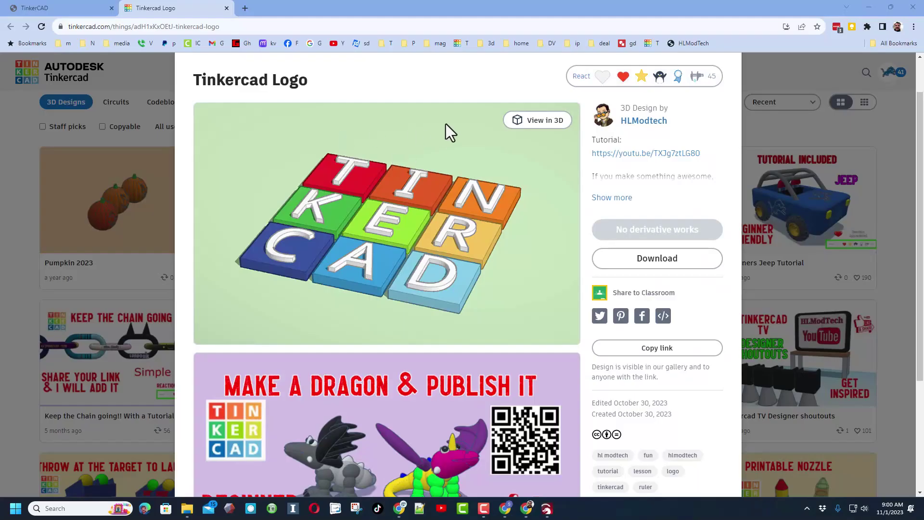
{"action": "scroll", "coordinate": [443, 233], "scroll_direction": "down", "scroll_amount": 2}
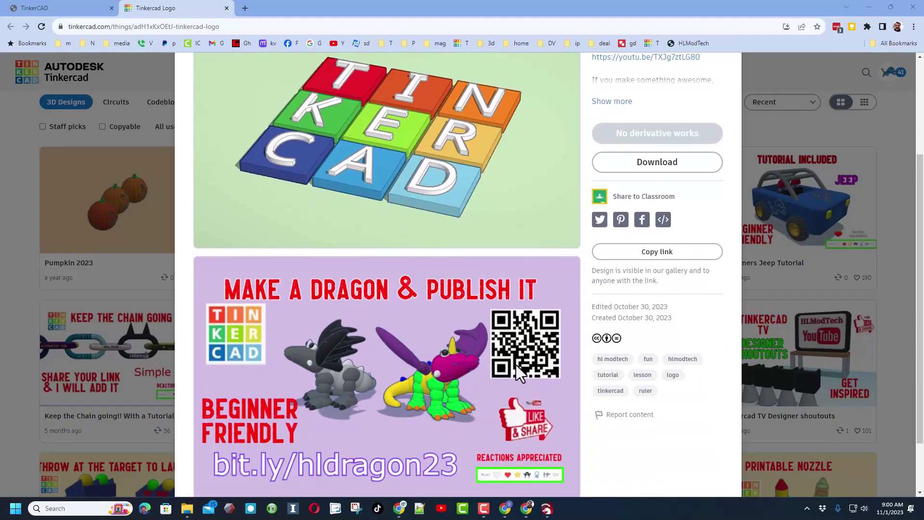
{"action": "scroll", "coordinate": [470, 383], "scroll_direction": "down", "scroll_amount": 2}
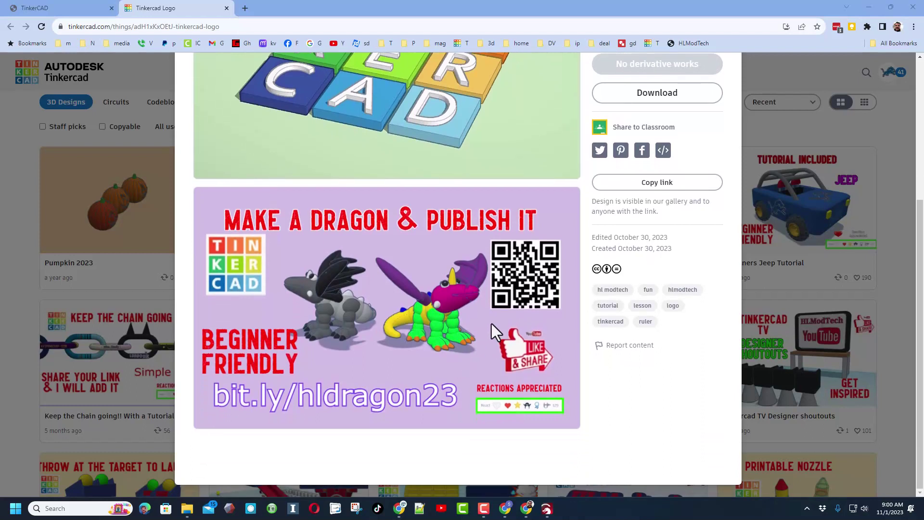
{"action": "scroll", "coordinate": [343, 303], "scroll_direction": "up", "scroll_amount": 4}
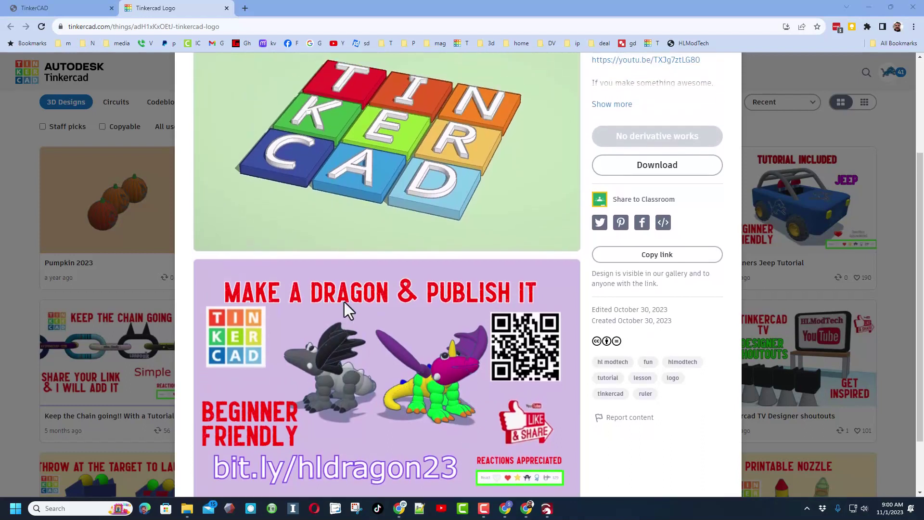
{"action": "scroll", "coordinate": [345, 302], "scroll_direction": "down", "scroll_amount": 1}
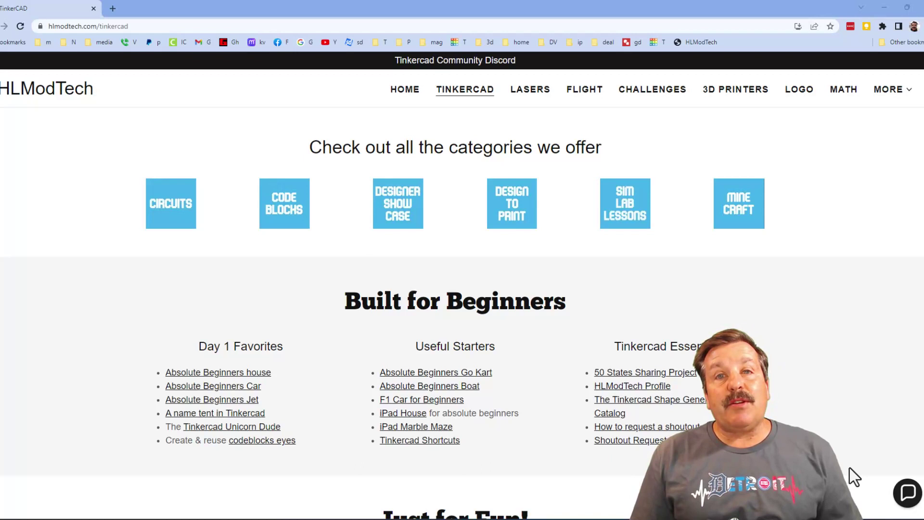
Dismiss the Contact Us chat and open the Tinkercad Community Discord invite (798 members) in a new tab
{"action": "left_click", "coordinate": [908, 491]}
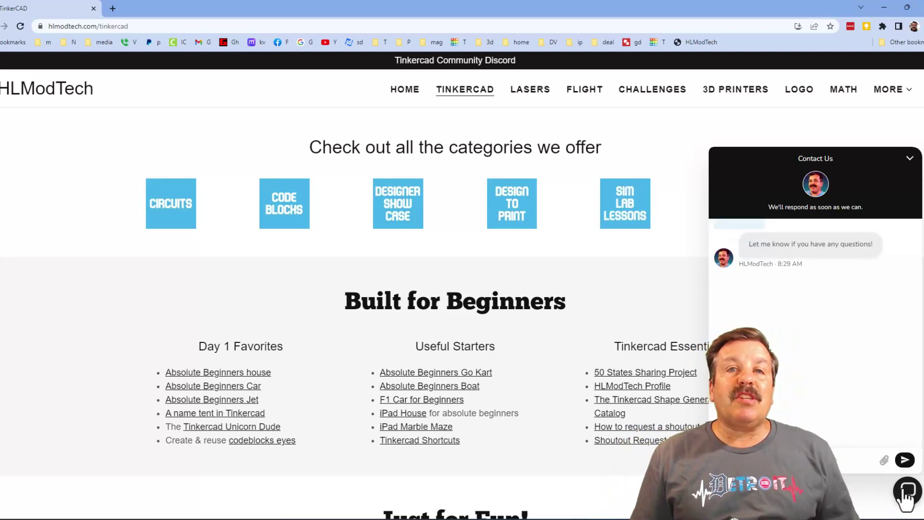
{"action": "left_click", "coordinate": [907, 495]}
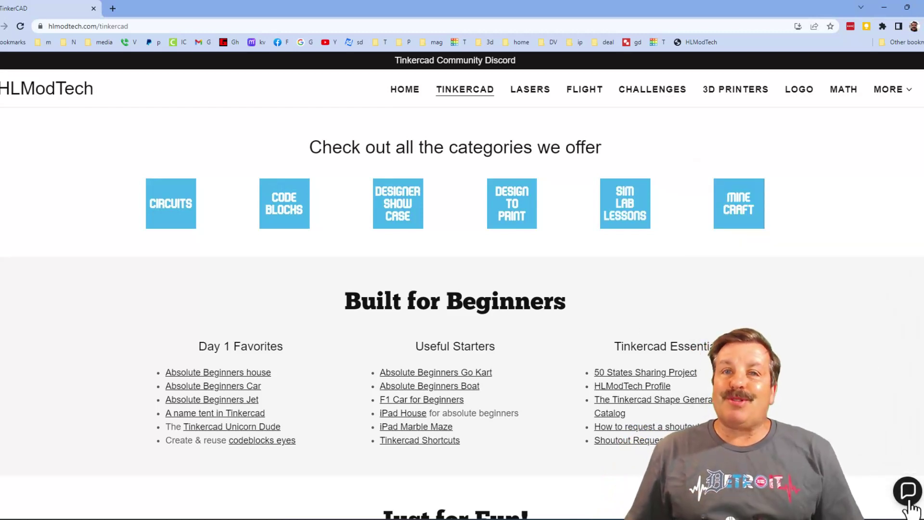
{"action": "left_click", "coordinate": [459, 60]}
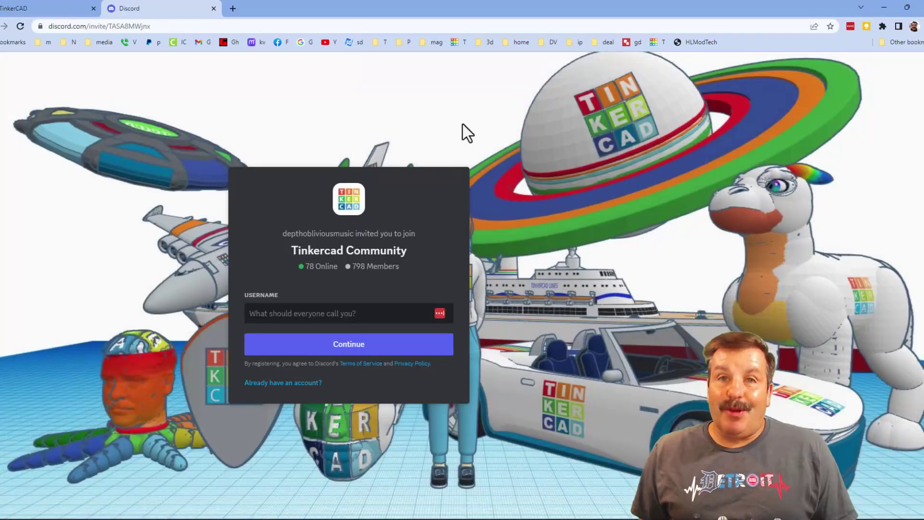